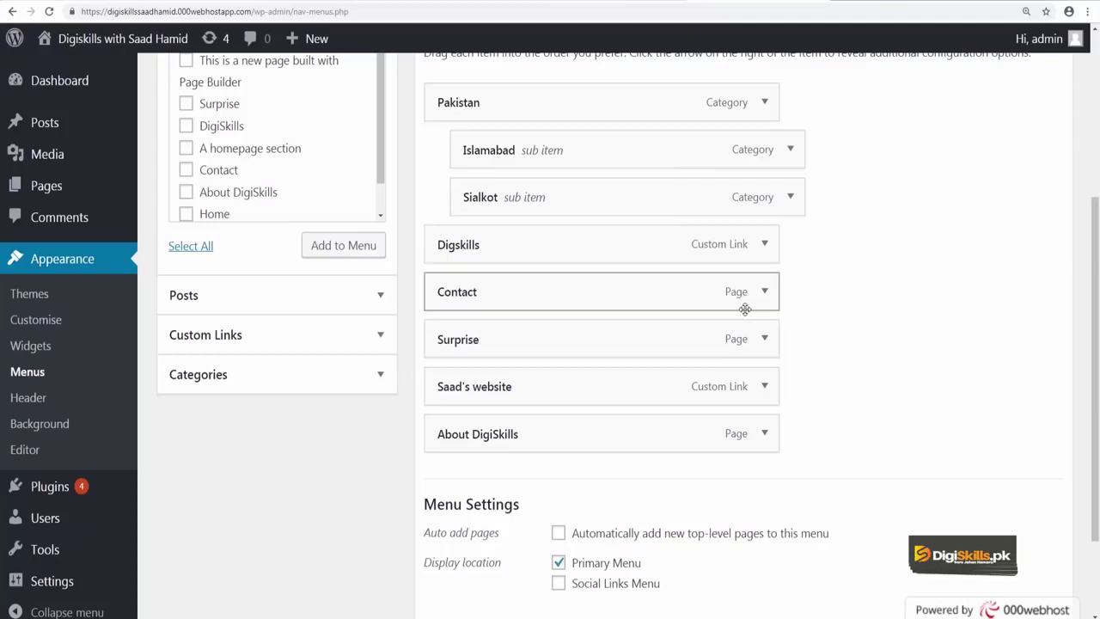
# - Expand the Contact menu item's settings and choose Remove to drop it from the menu
pyautogui.click(765, 297)
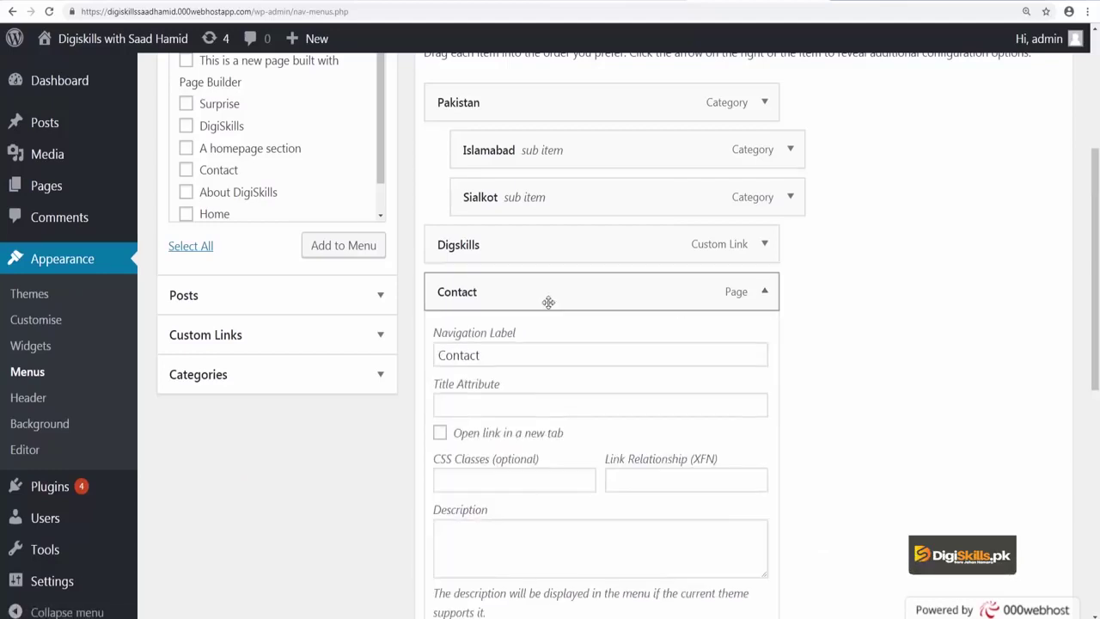
pyautogui.scroll(-2, 558, 378)
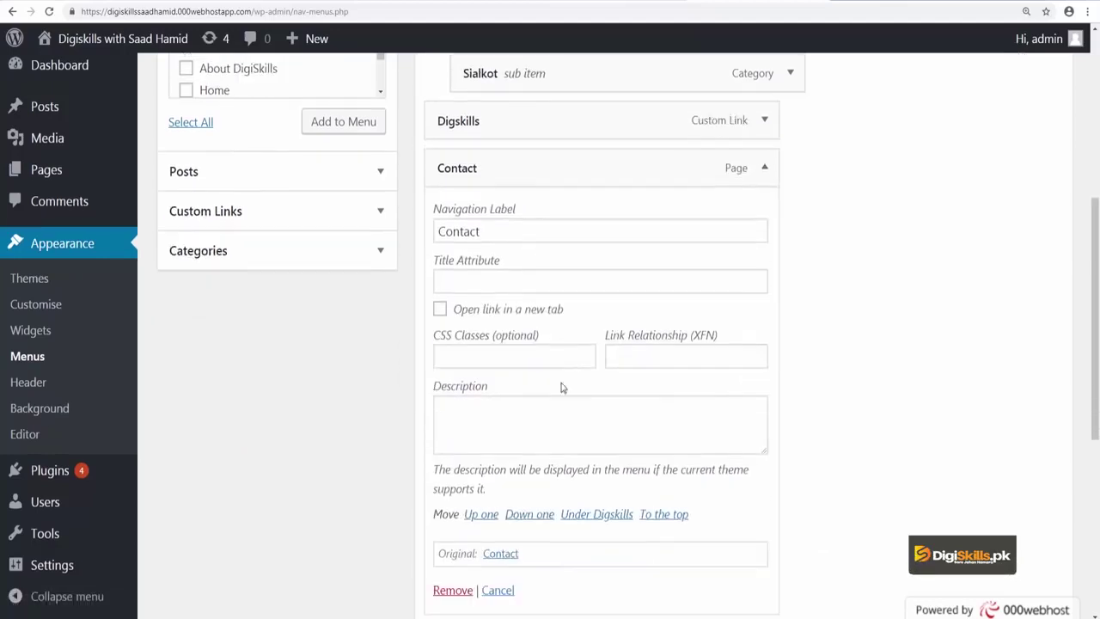
pyautogui.click(452, 590)
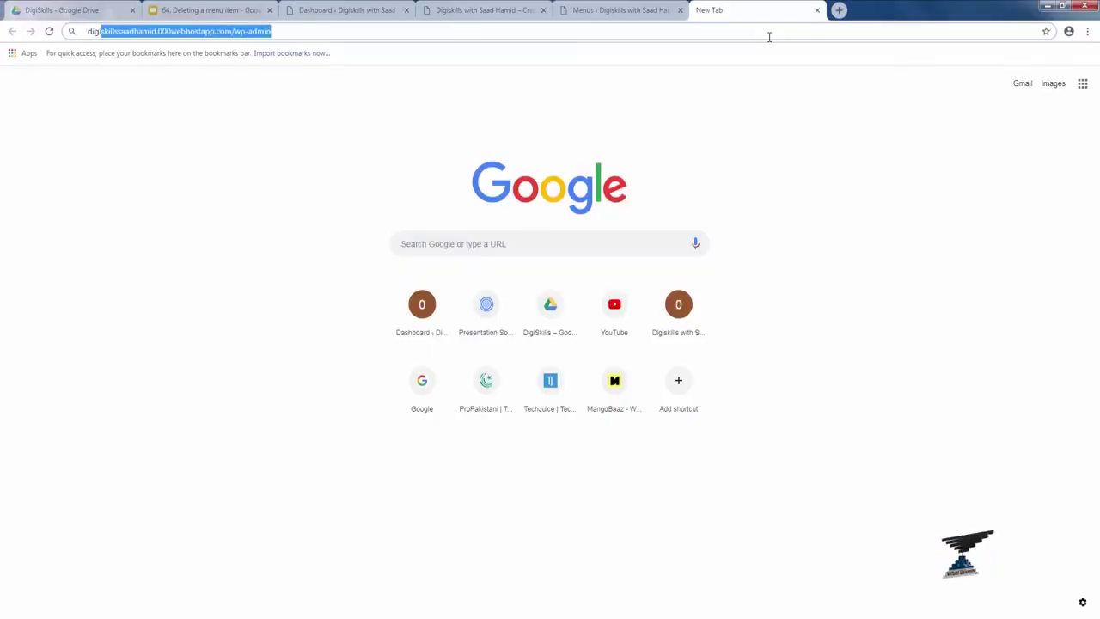
# - Load the site's wp-admin address in the new tab and go to Appearance > Menus
pyautogui.press('Return')
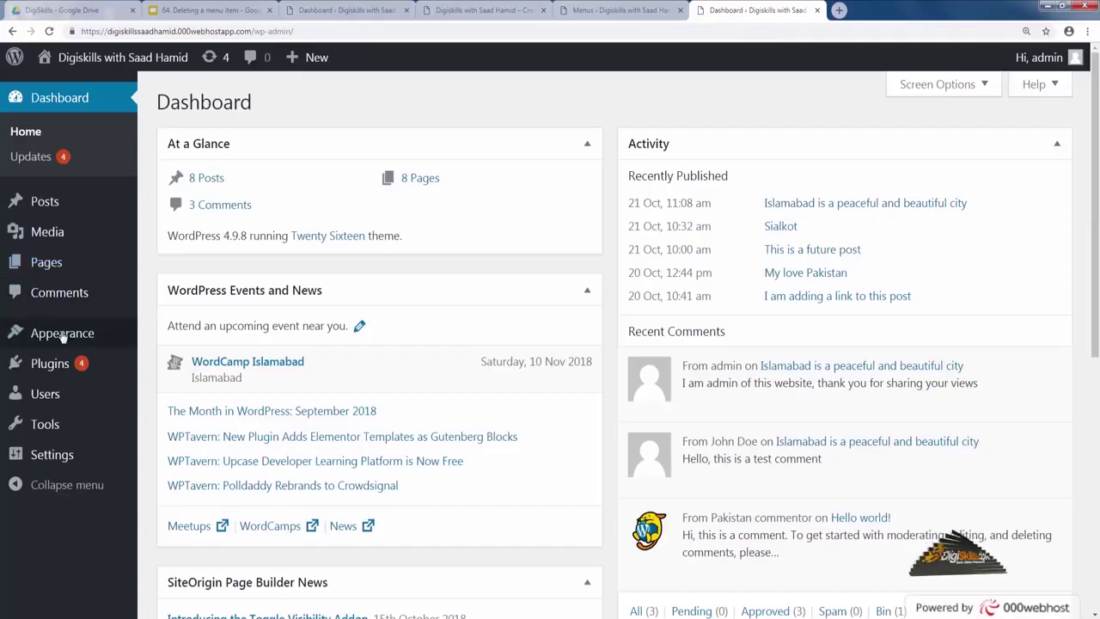
pyautogui.moveTo(70, 339)
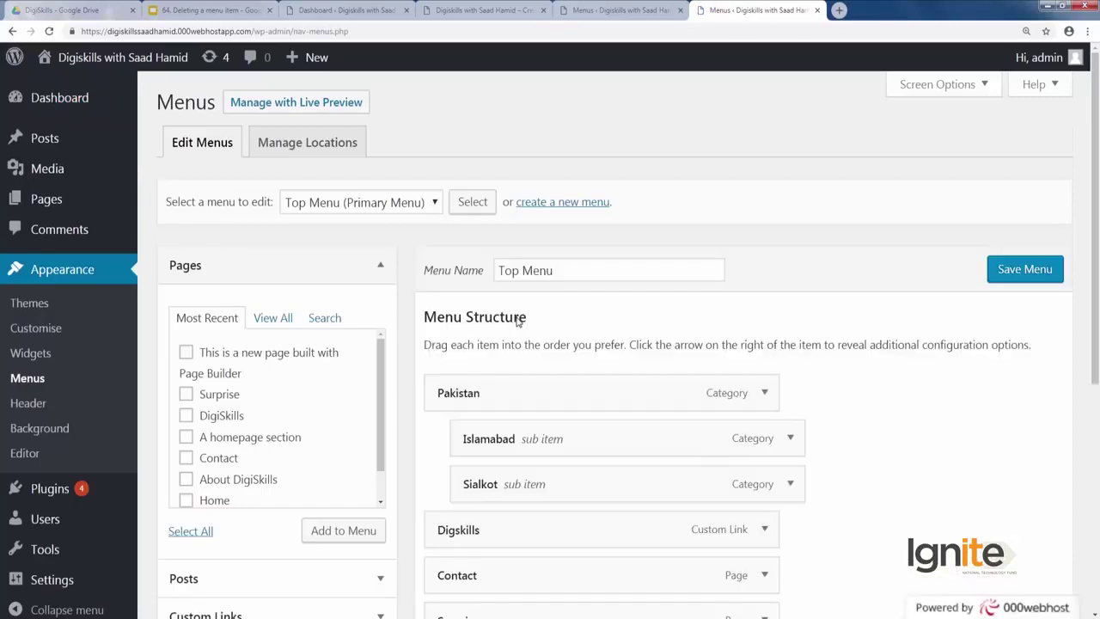
# - Expand the Pakistan item's settings to inspect them, then collapse it again
pyautogui.scroll(-3, 504, 340)
pyautogui.scroll(2, 504, 339)
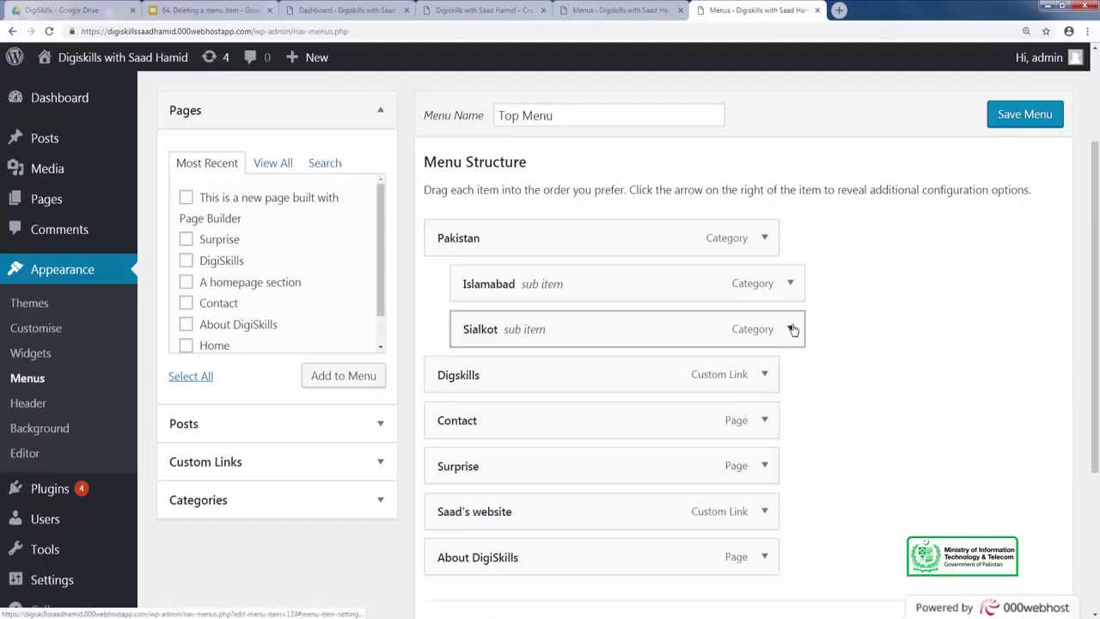
pyautogui.click(765, 238)
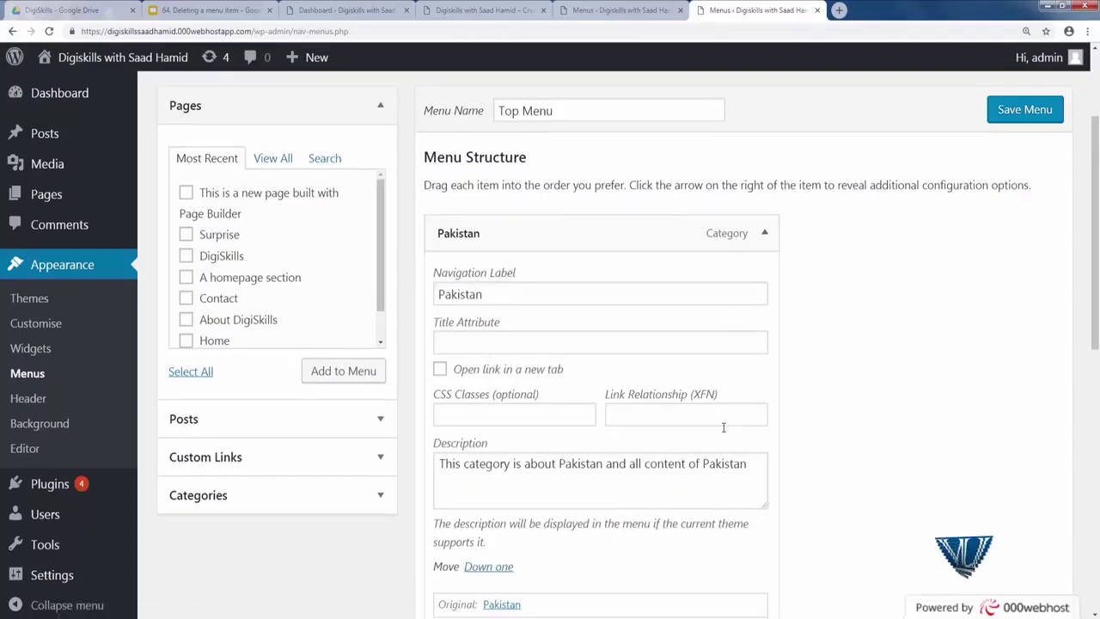
pyautogui.scroll(-3, 722, 431)
pyautogui.scroll(2, 732, 412)
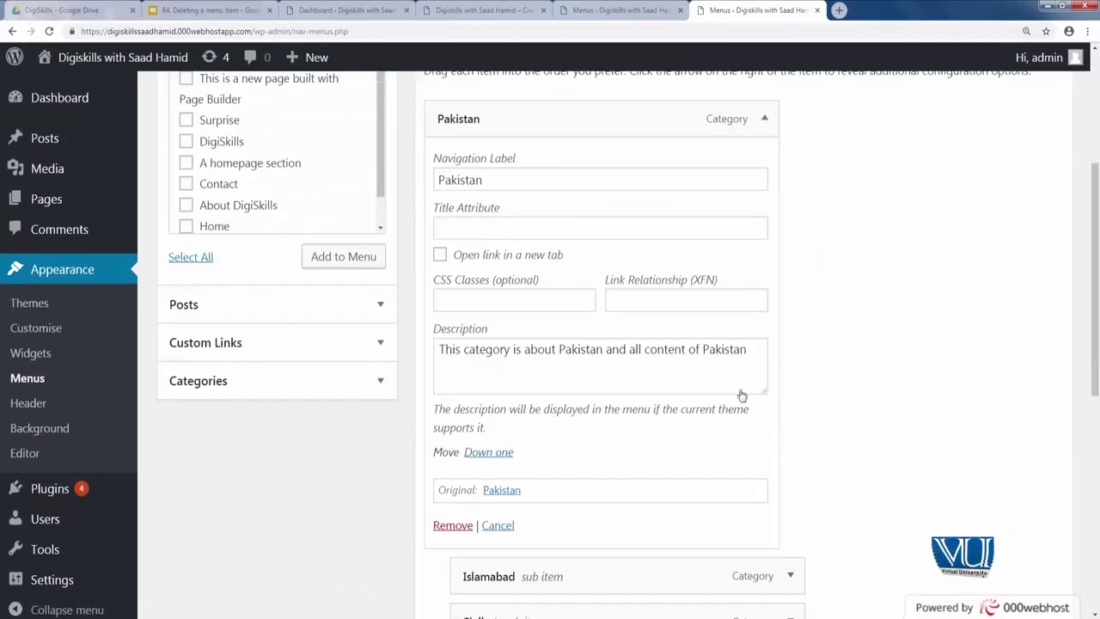
pyautogui.click(766, 120)
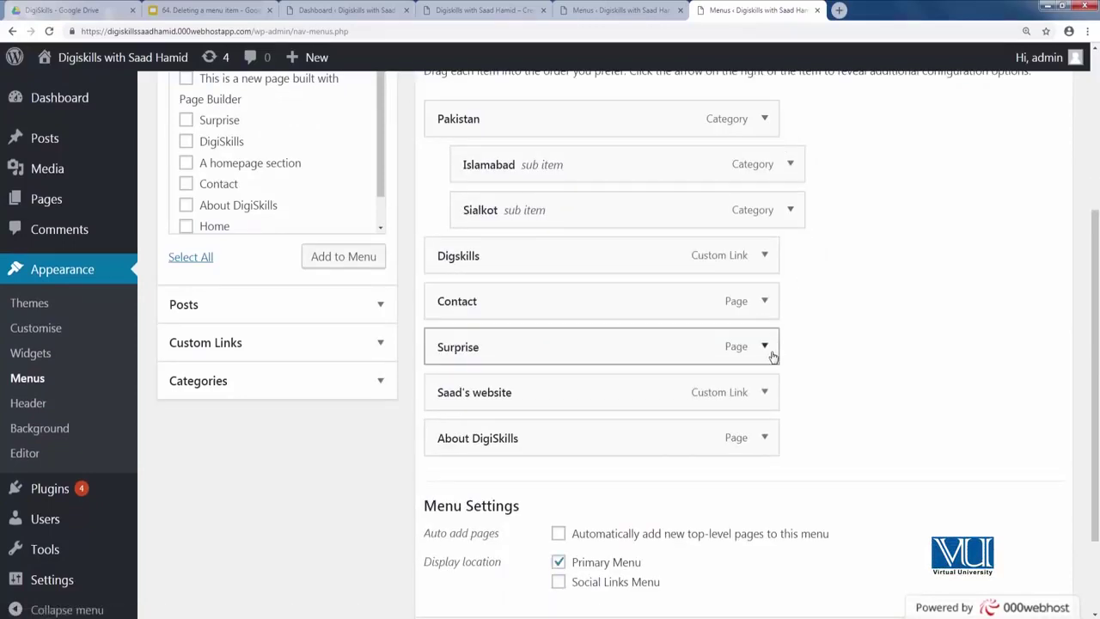
# - Delete the Contact item from Top Menu so Digskills is followed directly by Surprise
pyautogui.click(764, 301)
pyautogui.scroll(-1, 548, 311)
pyautogui.scroll(-1, 549, 311)
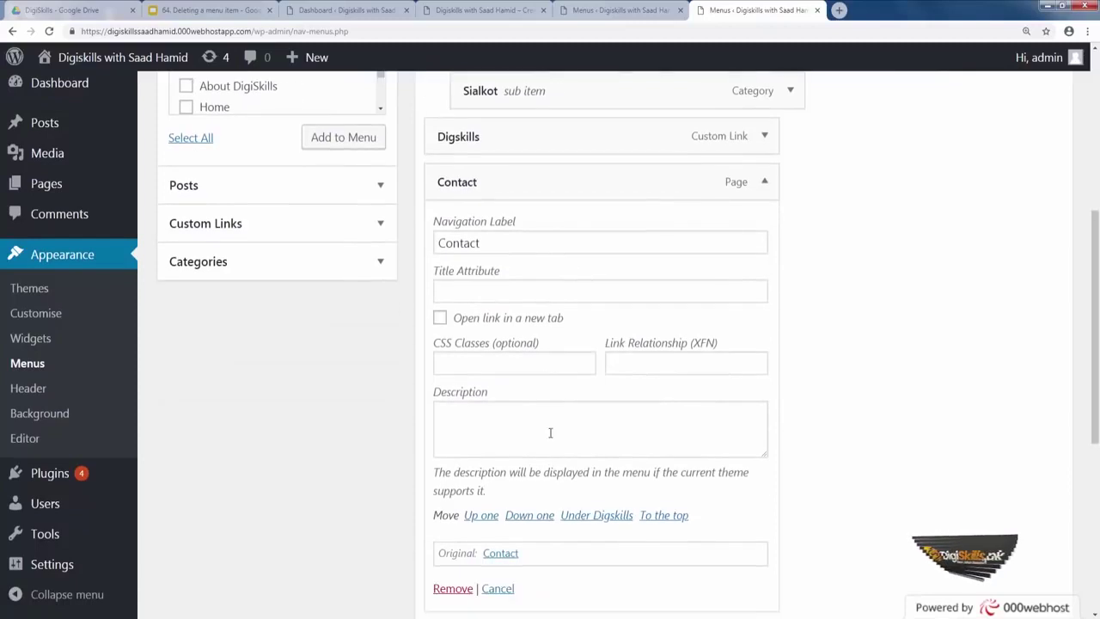
pyautogui.click(472, 588)
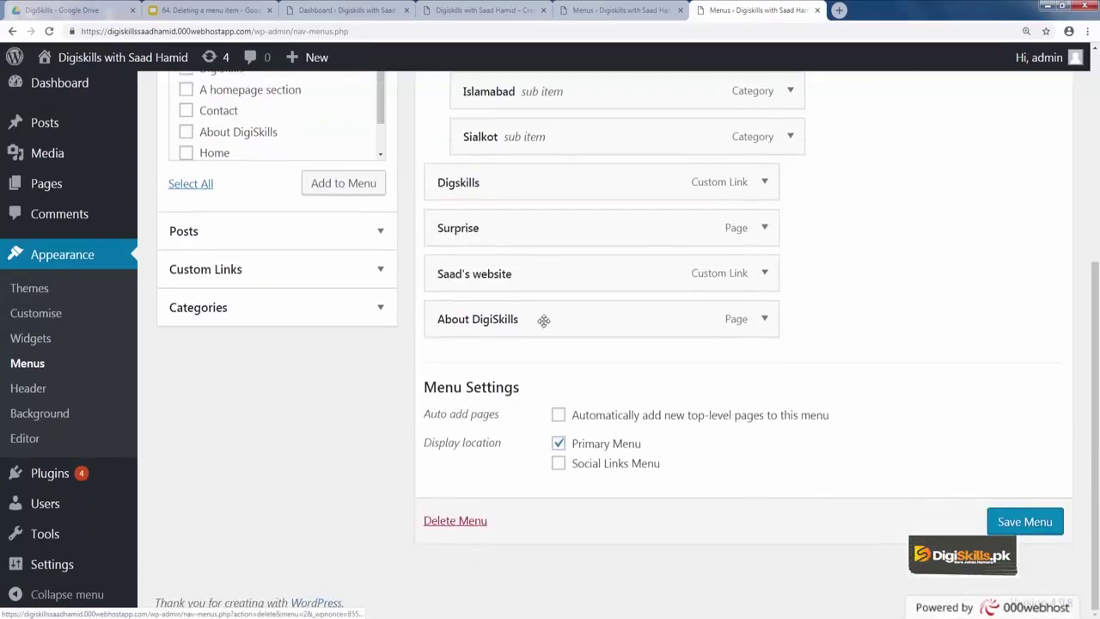
pyautogui.scroll(4, 820, 452)
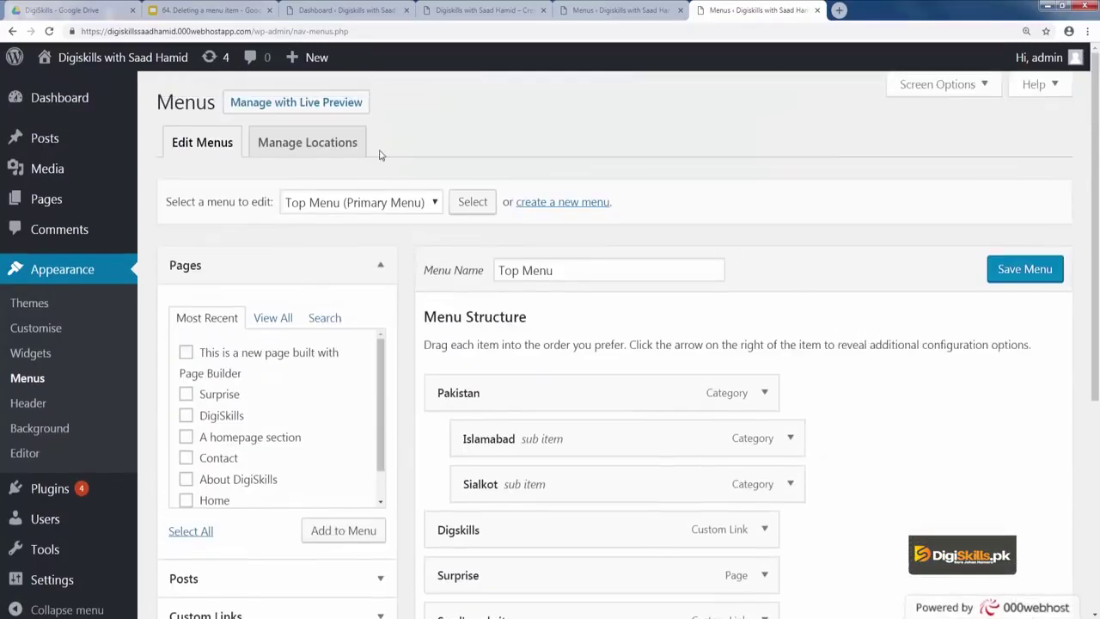
pyautogui.hotkey('ctrl', 't')
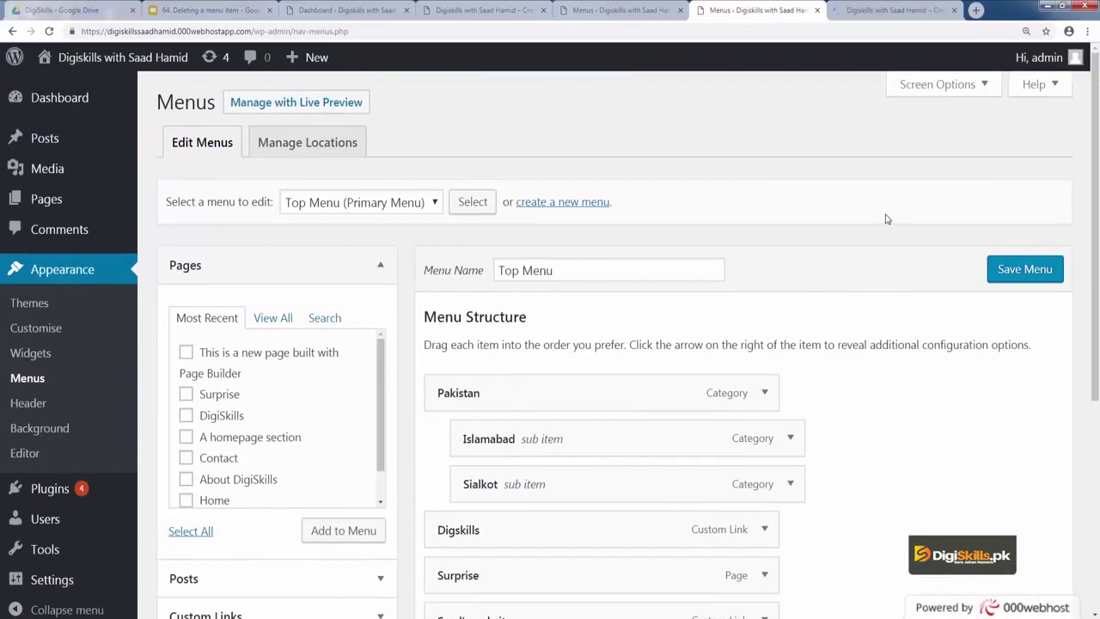
# - Save Top Menu without Contact, check the front page, and return to the Menus editor
pyautogui.click(872, 21)
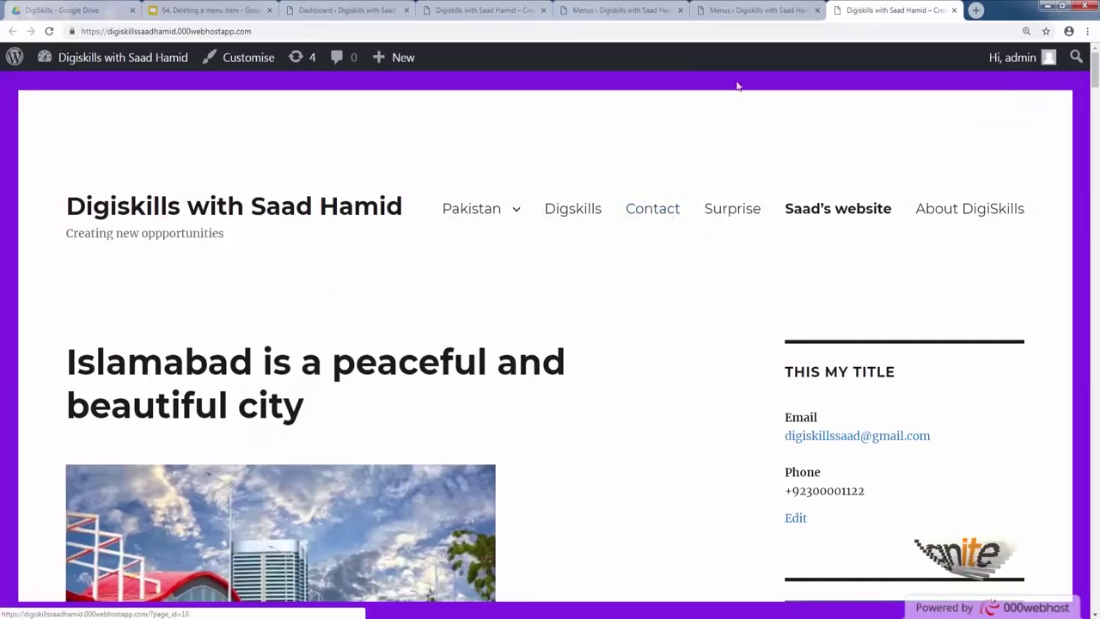
pyautogui.click(758, 10)
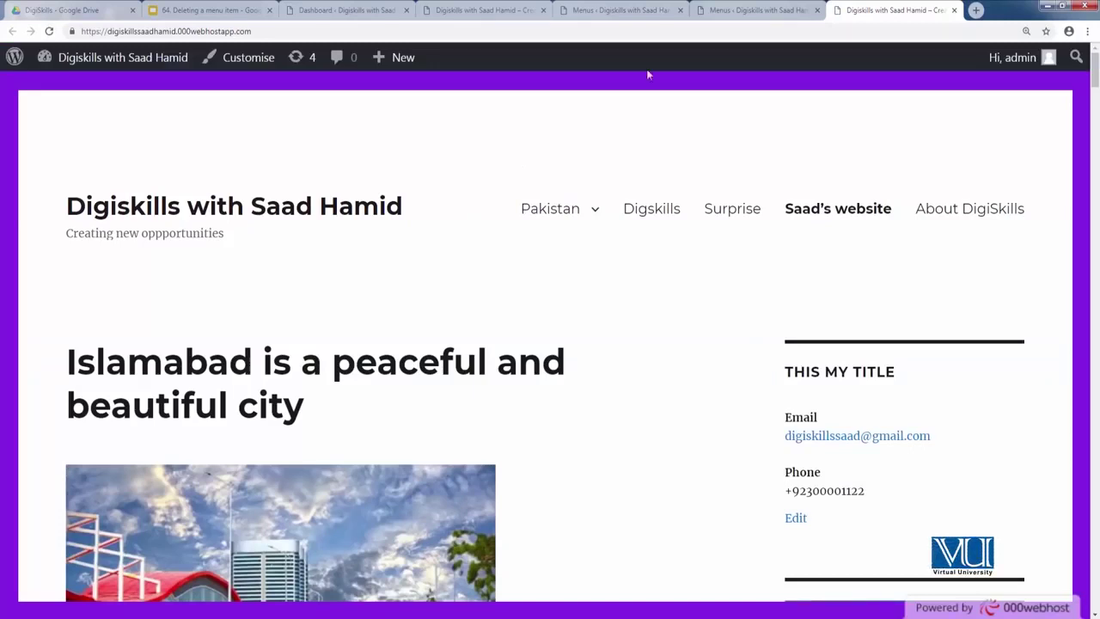
pyautogui.click(715, 11)
pyautogui.scroll(-3, 615, 264)
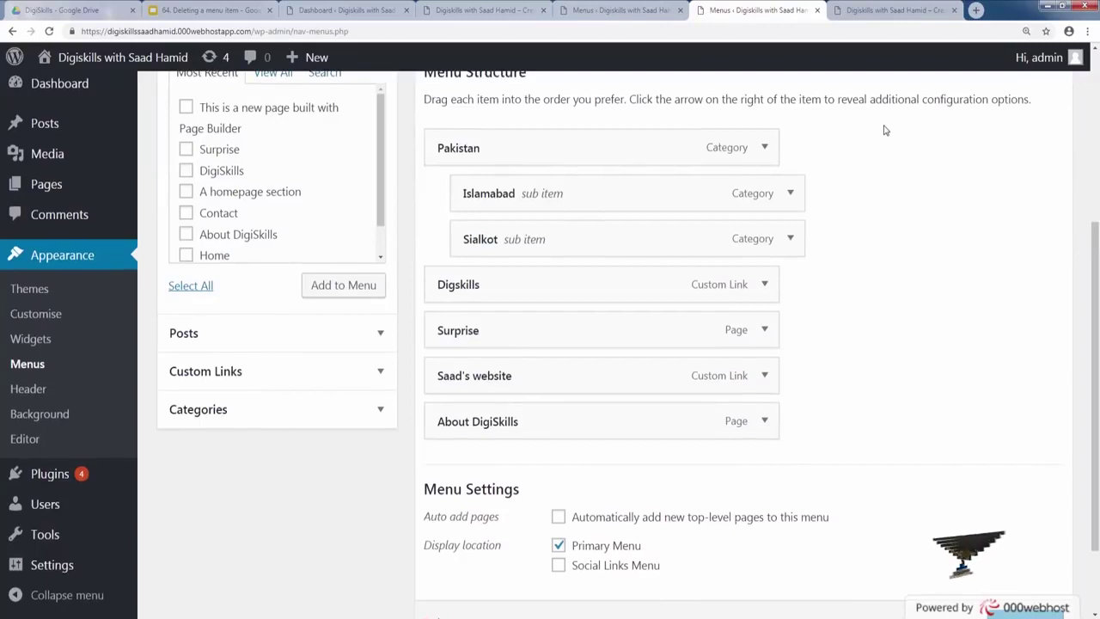
pyautogui.scroll(3, 884, 130)
# - Open Pages > All Pages in a new tab and review the pages list
pyautogui.moveTo(34, 198)
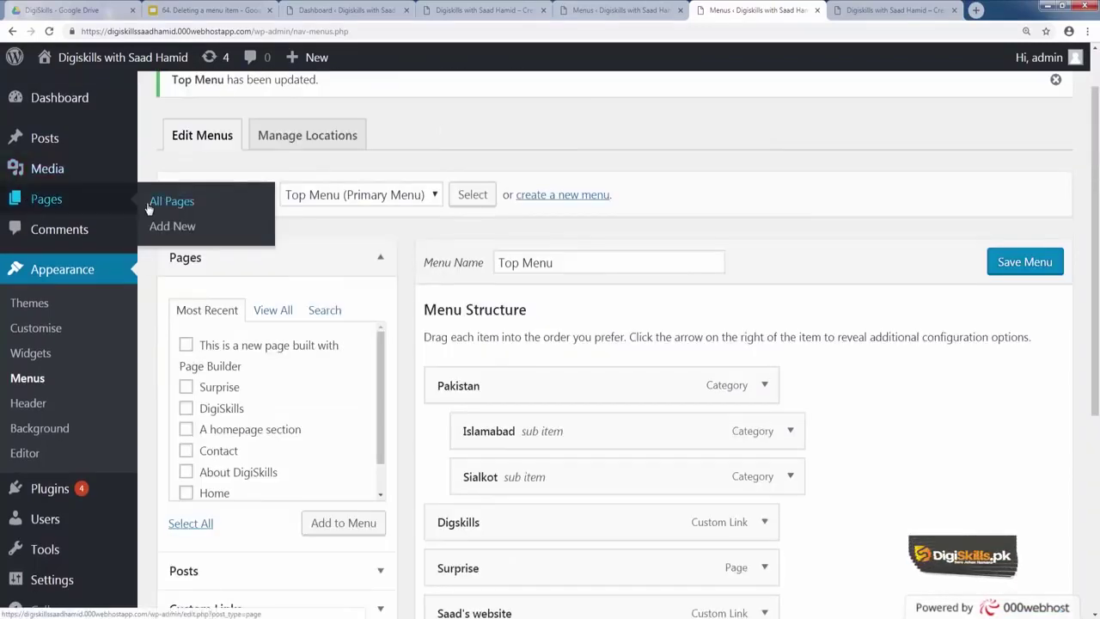
pyautogui.rightClick(153, 204)
pyautogui.click(174, 213)
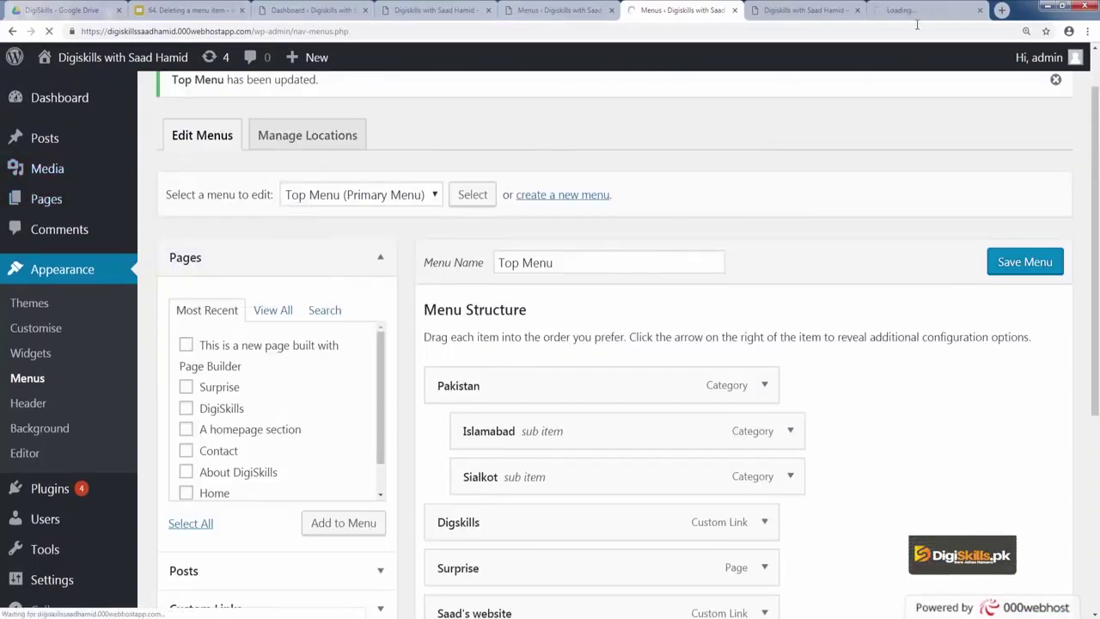
pyautogui.click(916, 10)
pyautogui.scroll(-1, 633, 312)
pyautogui.scroll(-1, 633, 315)
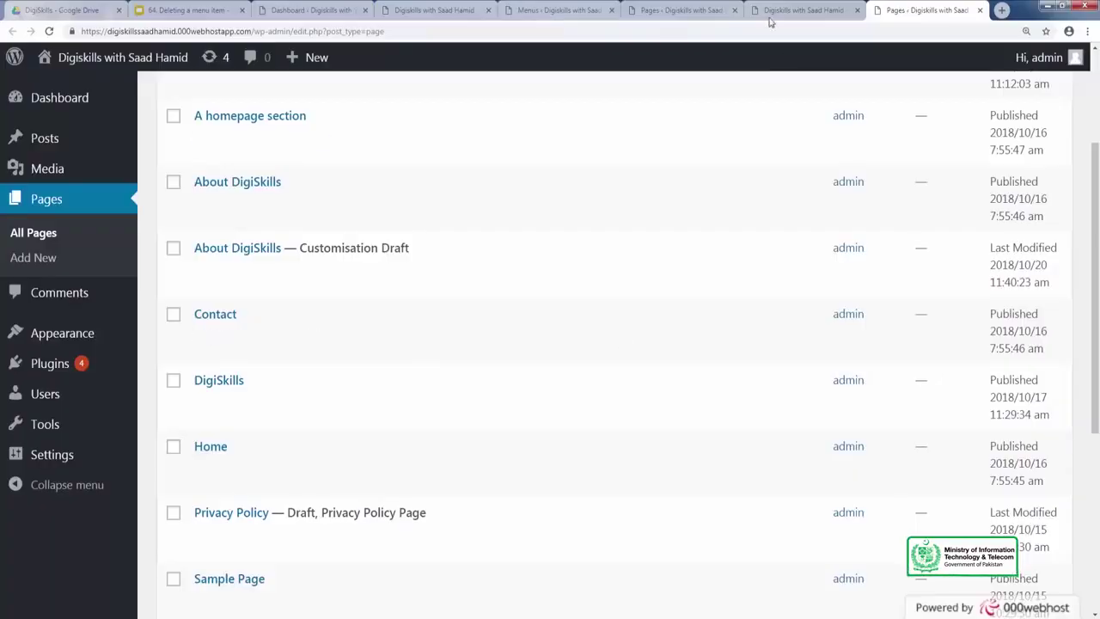
# - Look over the pages list, front page and Top Menu editor tabs
pyautogui.click(712, 16)
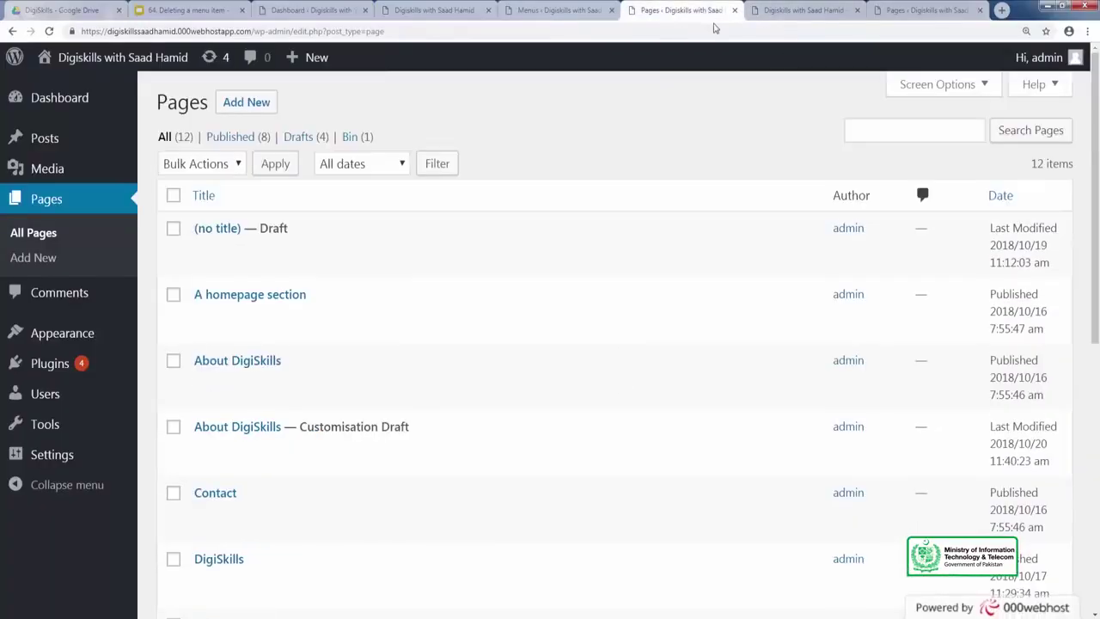
pyautogui.click(802, 11)
pyautogui.click(522, 12)
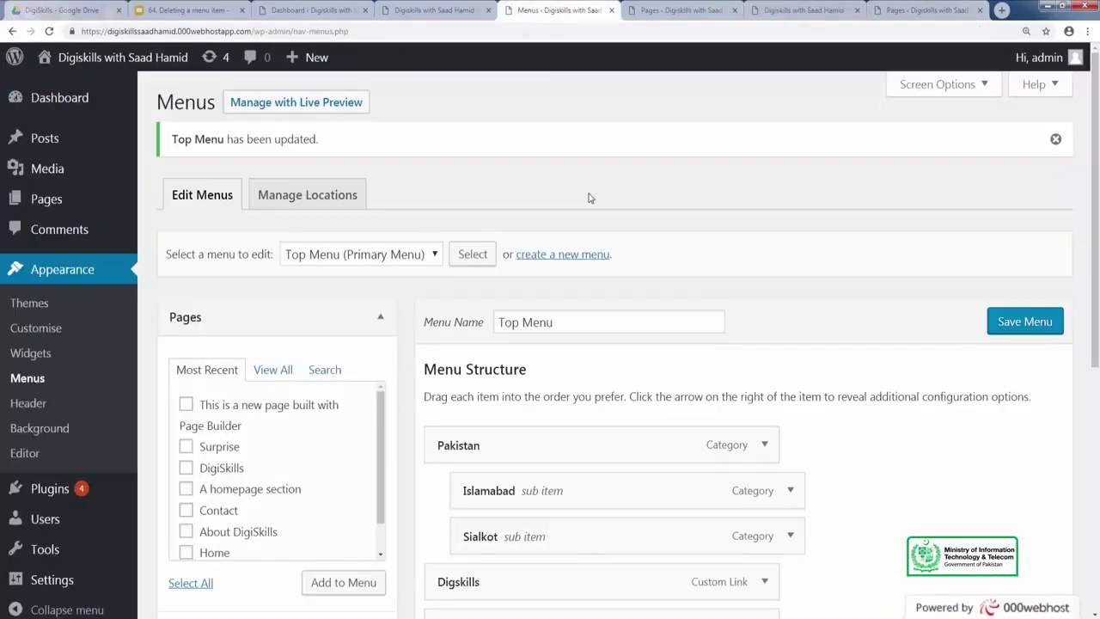
pyautogui.scroll(-3, 581, 404)
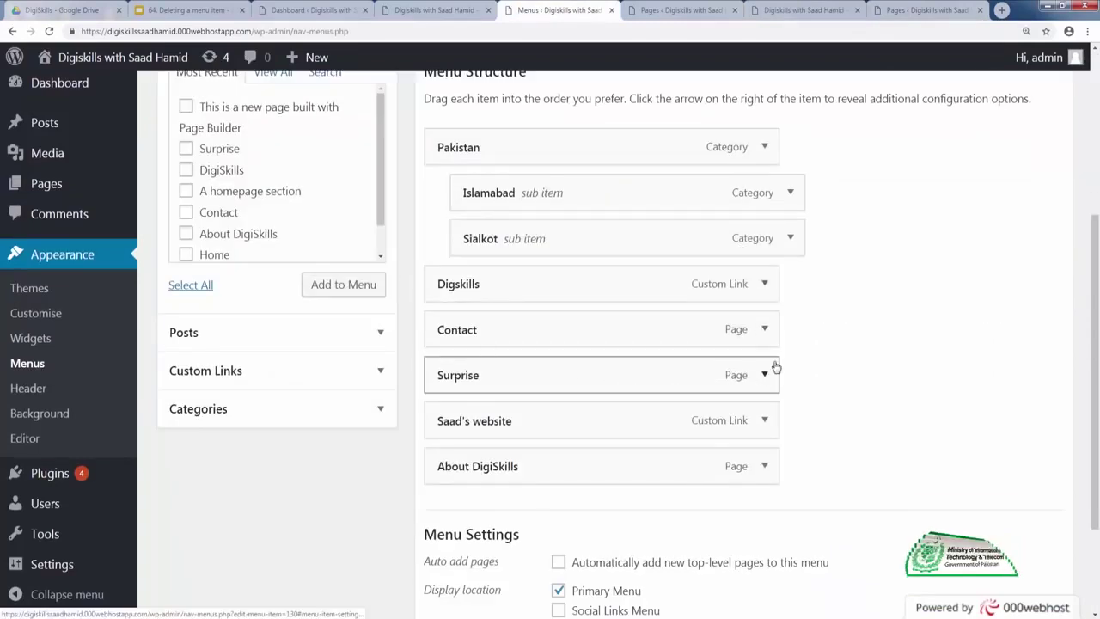
# - Move the Surprise page to the Bin, leaving 11 pages, and bring up the front page
pyautogui.click(928, 10)
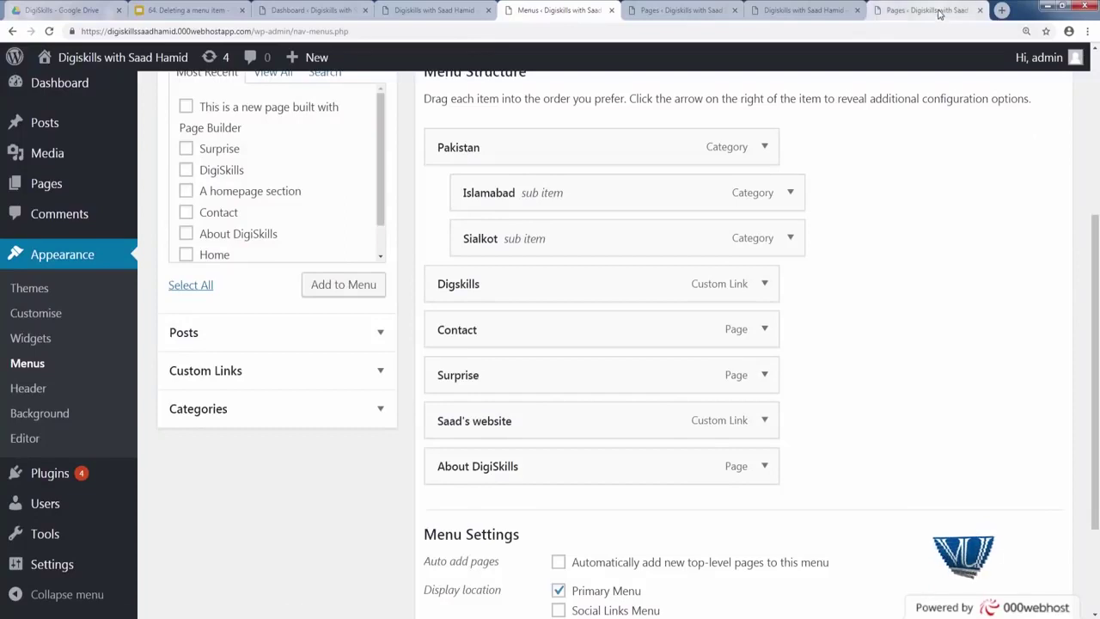
pyautogui.scroll(-2, 448, 391)
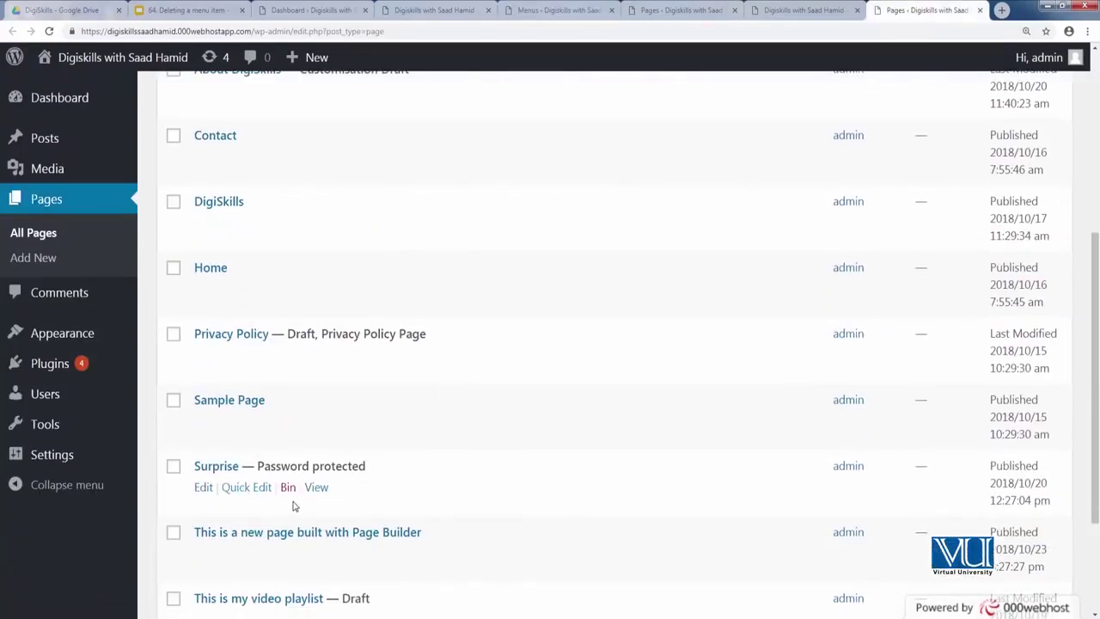
pyautogui.scroll(-1, 305, 498)
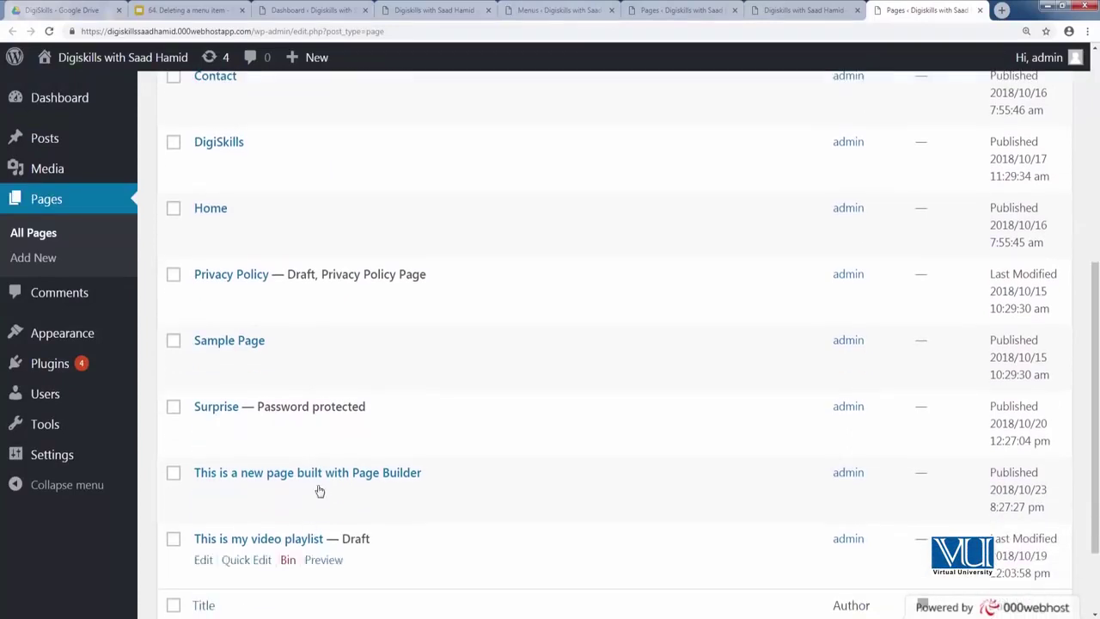
pyautogui.click(288, 428)
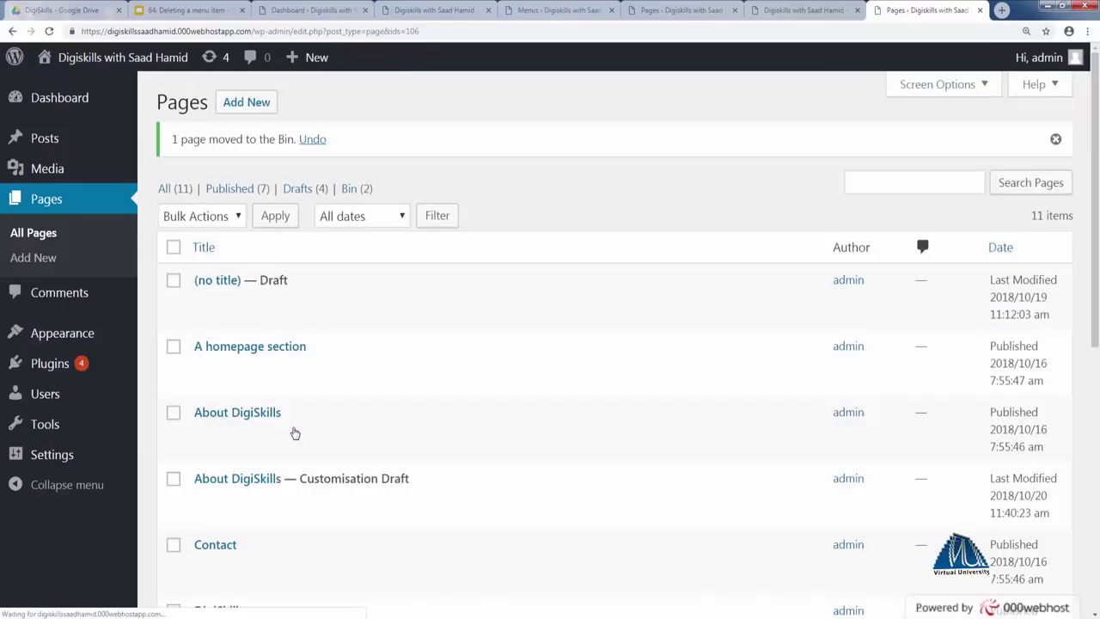
pyautogui.click(778, 18)
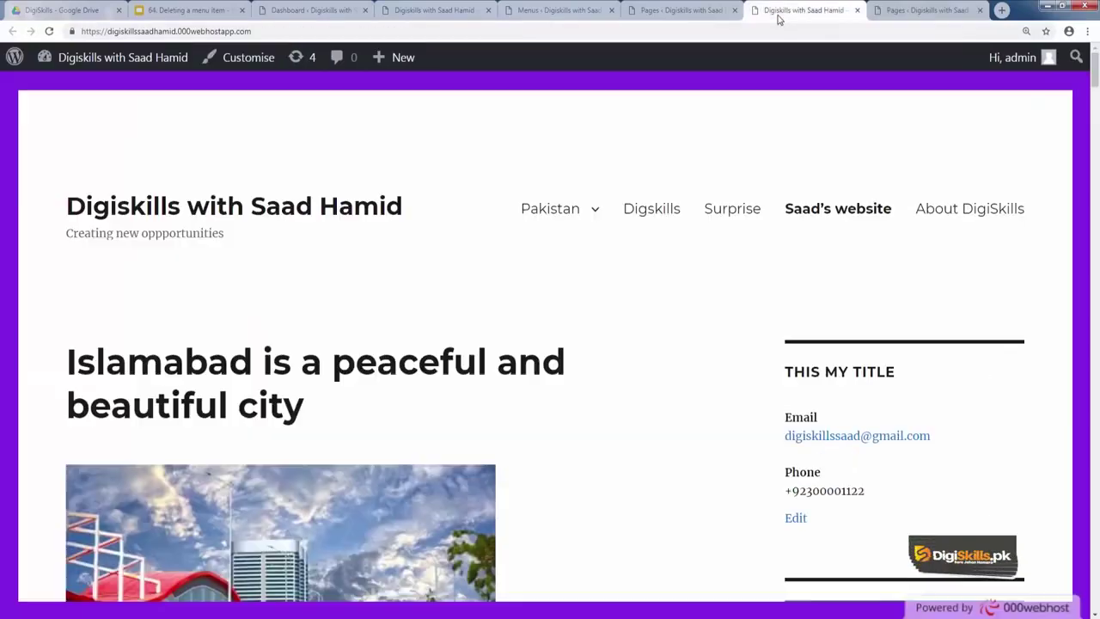
# - Reload the site, then return to the Top Menu editor where Surprise shows as (Invalid)
pyautogui.click(49, 32)
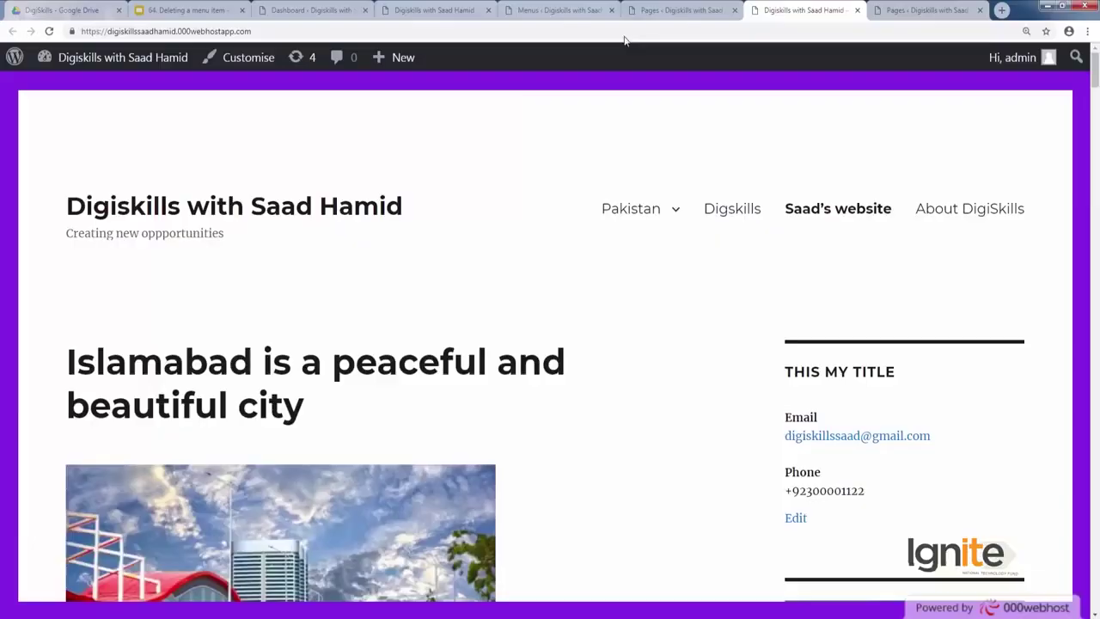
pyautogui.click(656, 10)
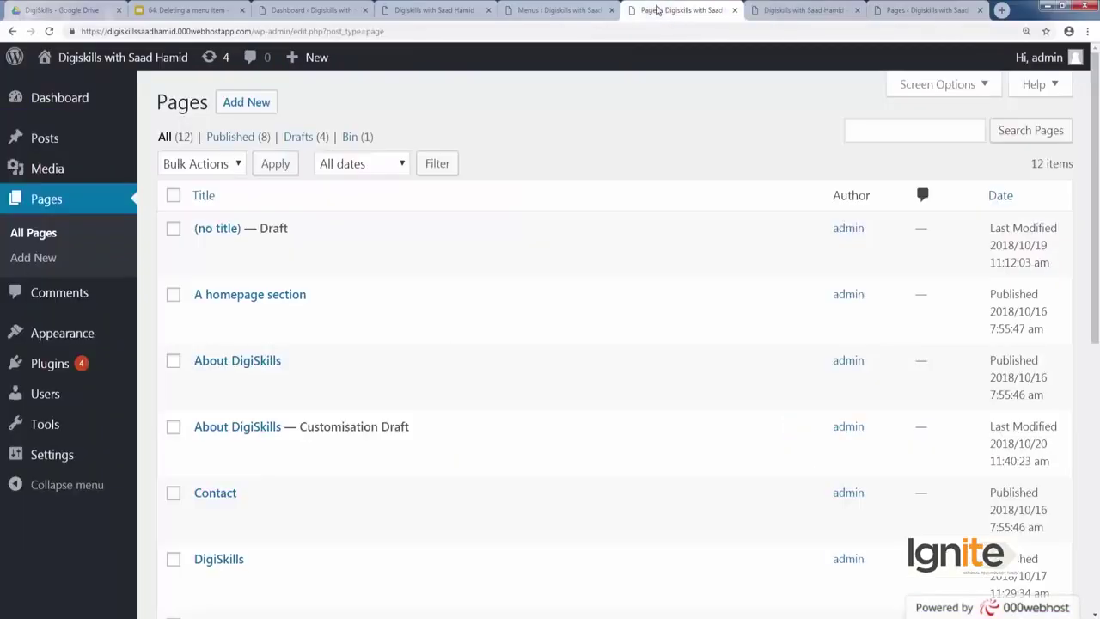
pyautogui.click(554, 10)
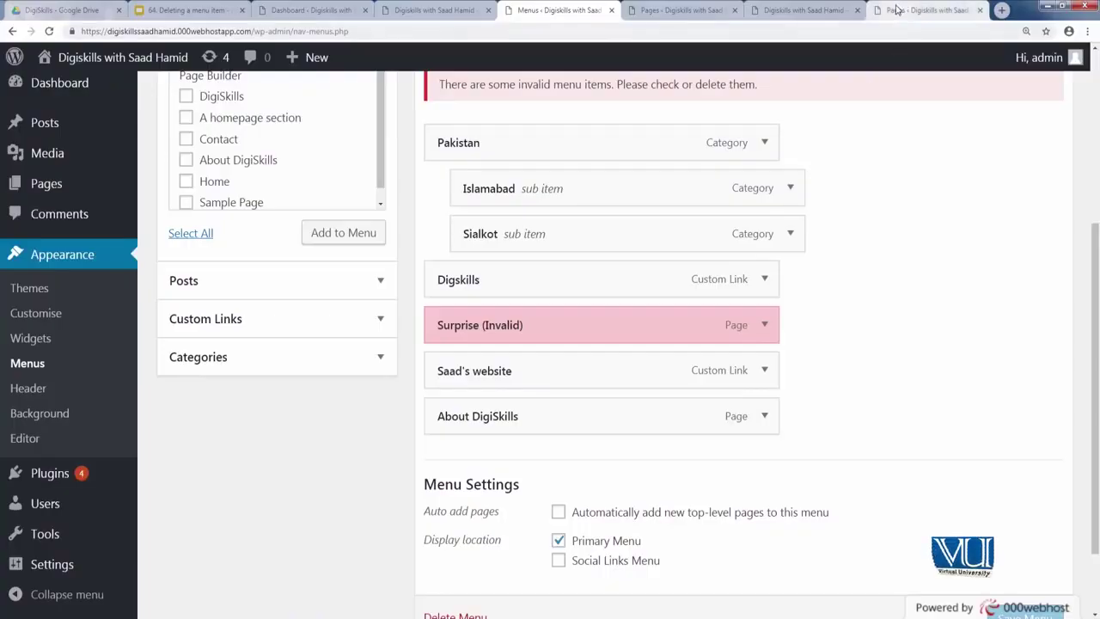
# - Check that Surprise is in the Bin, then reload the live site's front page
pyautogui.click(896, 10)
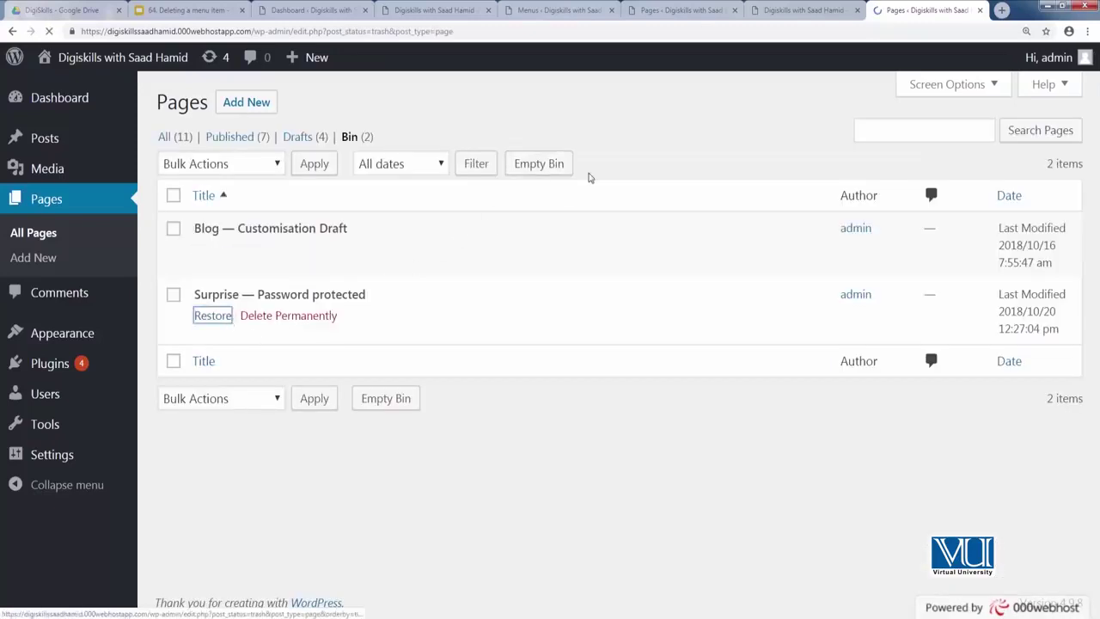
pyautogui.click(797, 10)
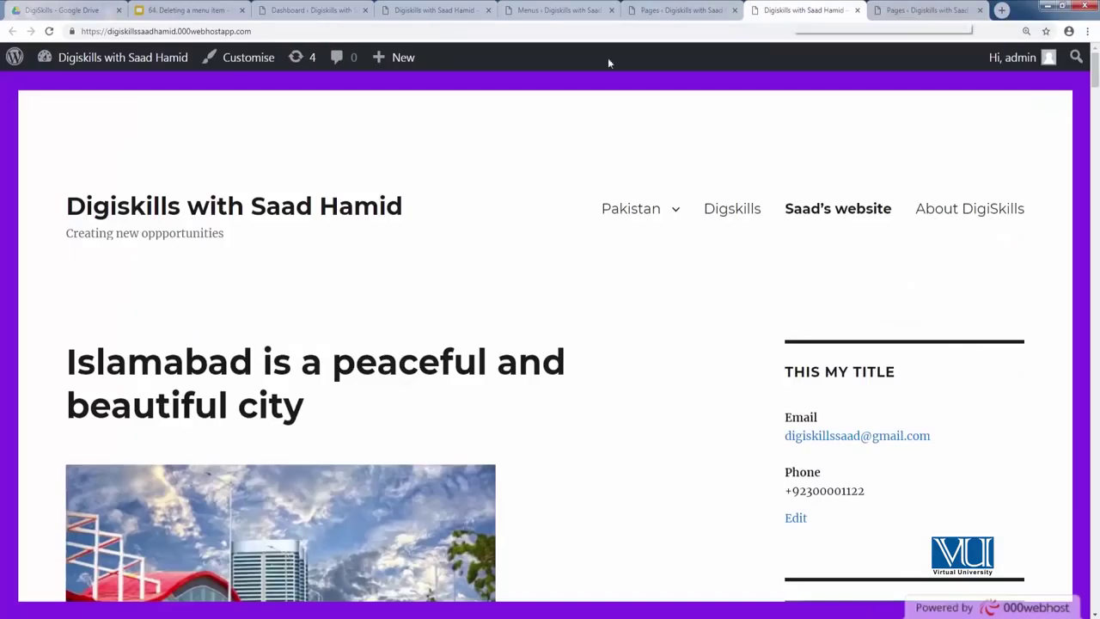
pyautogui.click(49, 31)
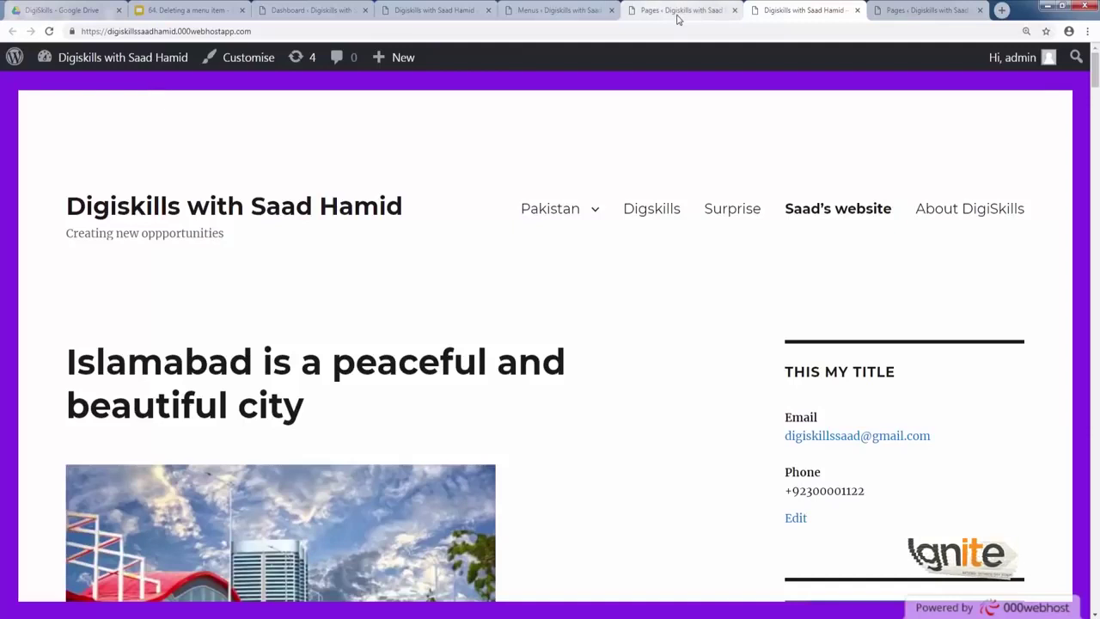
# - Return to the Top Menu editor and show its Screen Options panel
pyautogui.click(678, 10)
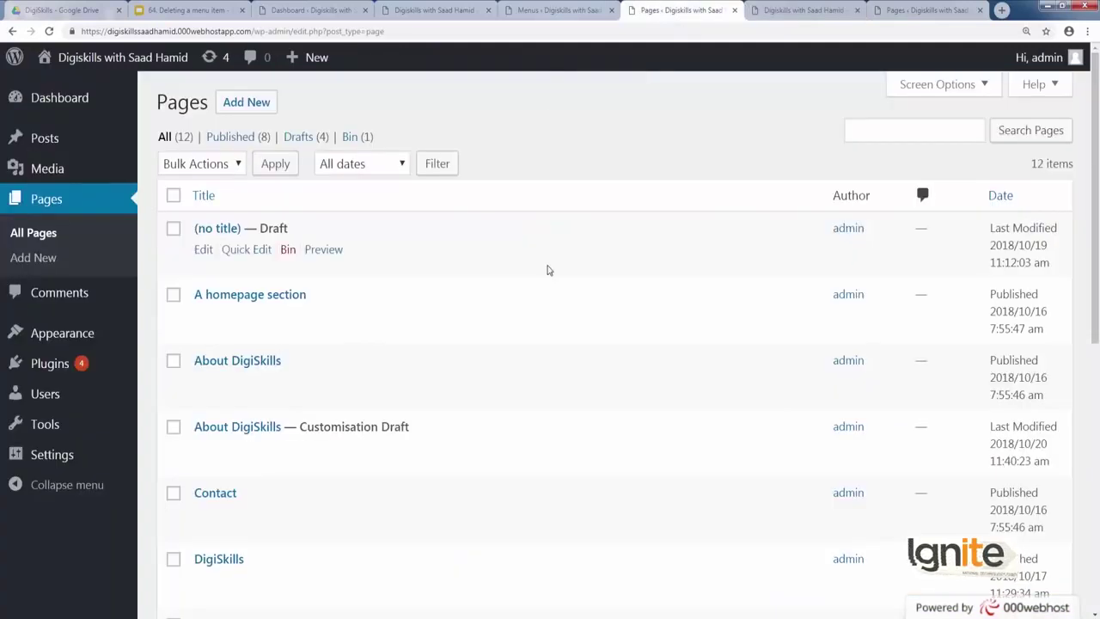
pyautogui.click(567, 11)
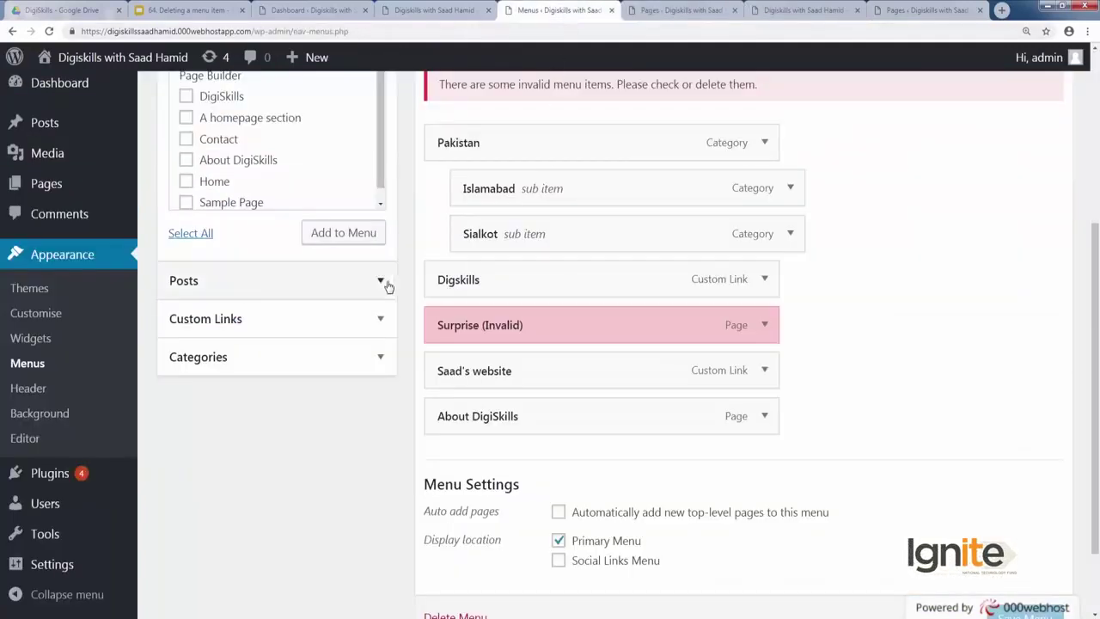
pyautogui.scroll(2, 452, 438)
pyautogui.scroll(2, 452, 438)
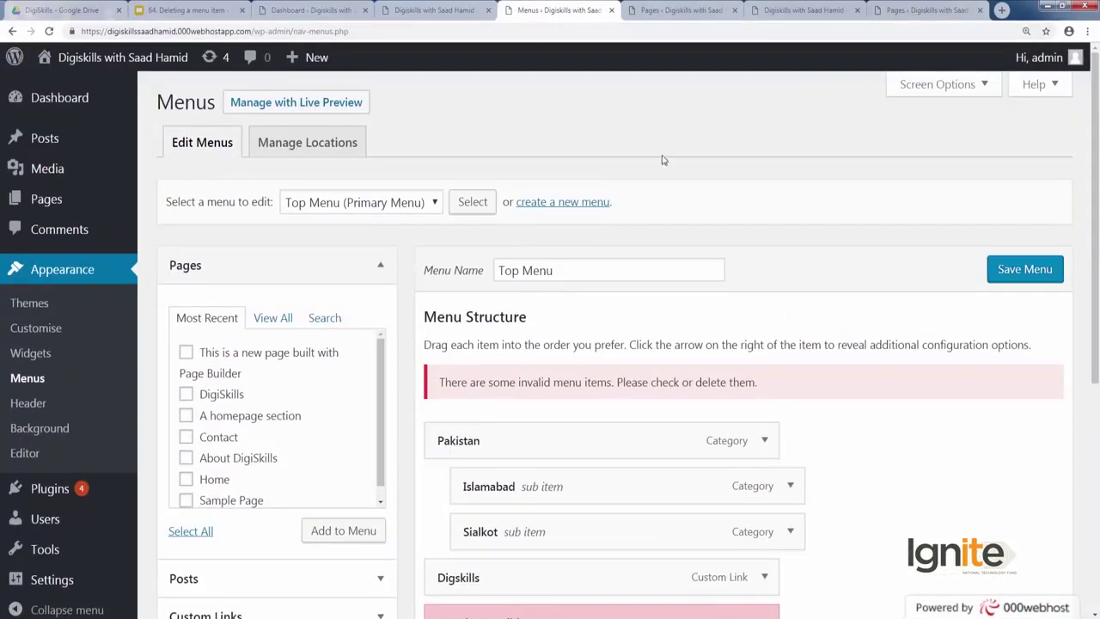
pyautogui.click(893, 90)
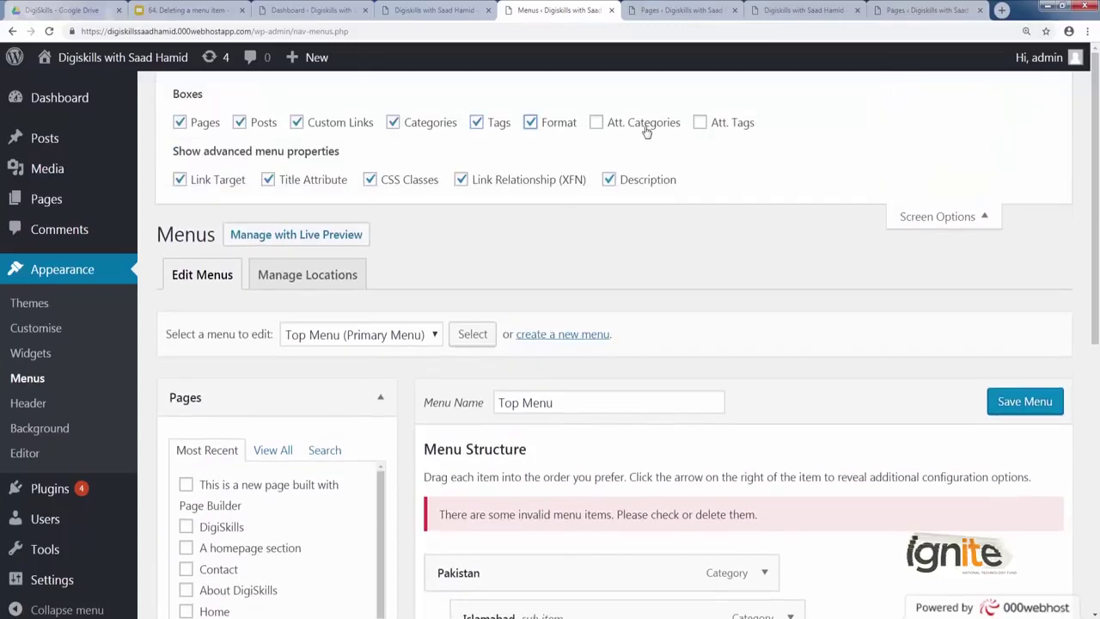
# - Expand the Tags box, which lists city, capital, pakistan and islamabad
pyautogui.scroll(-5, 650, 213)
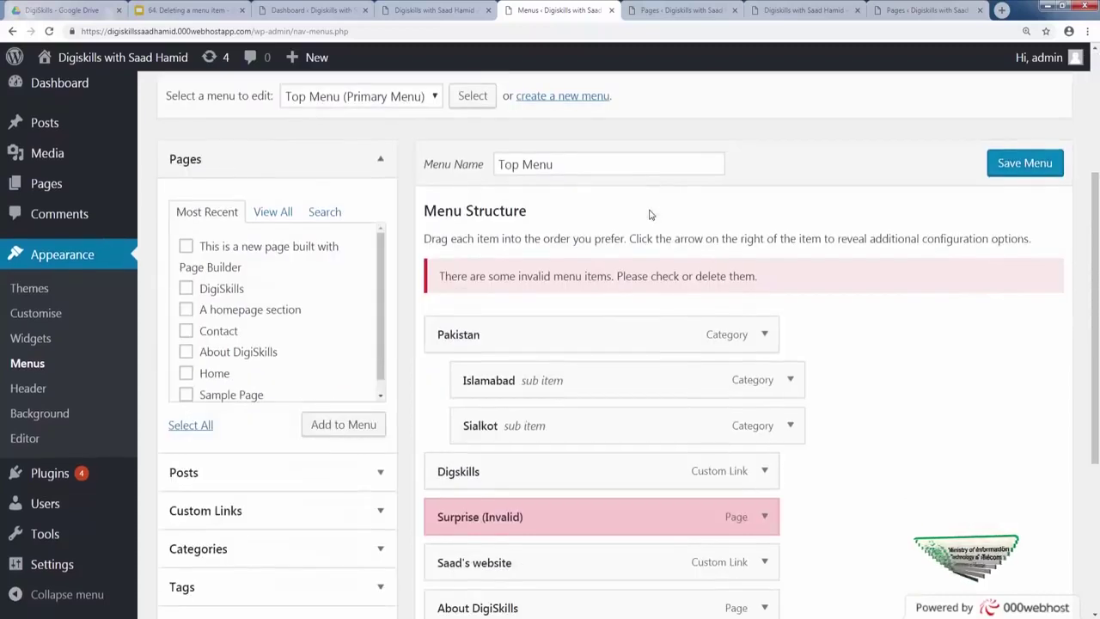
pyautogui.click(334, 421)
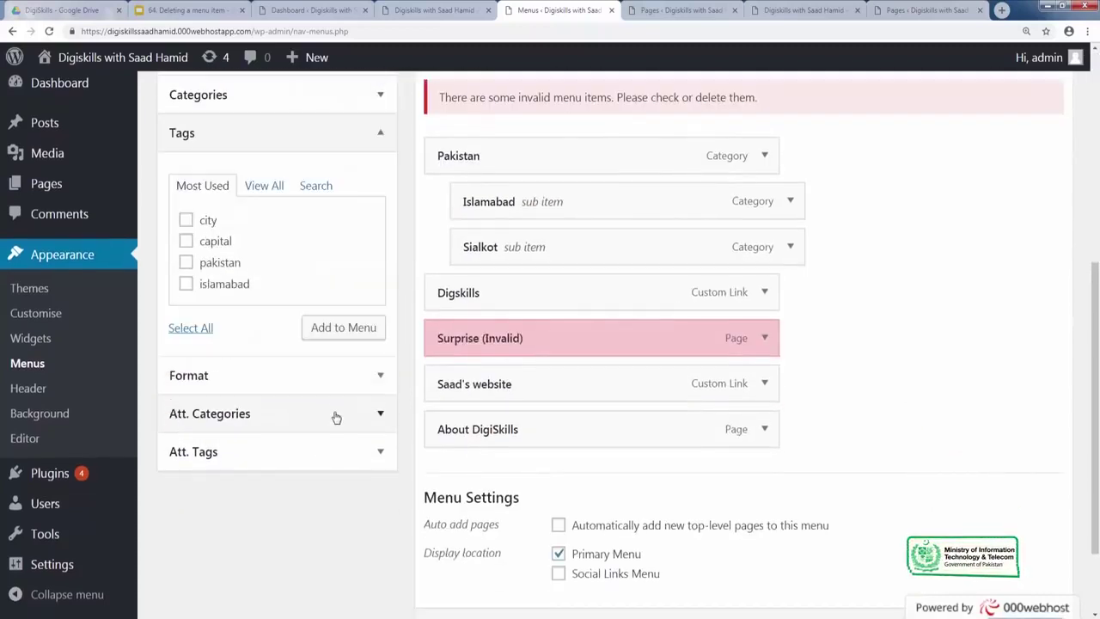
pyautogui.scroll(3, 336, 417)
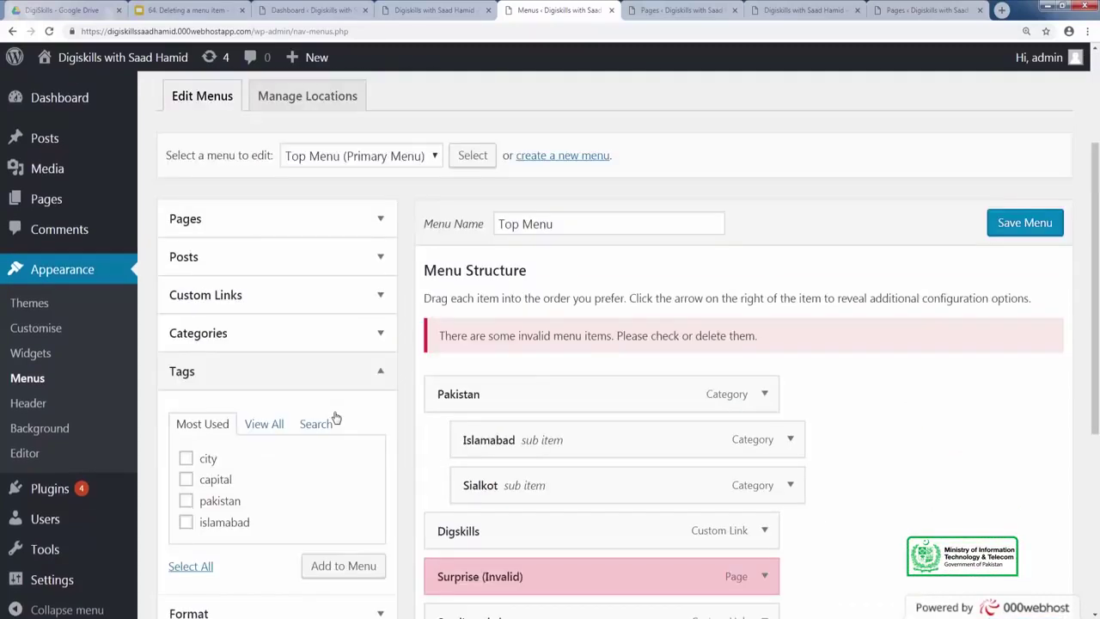
pyautogui.scroll(3, 335, 417)
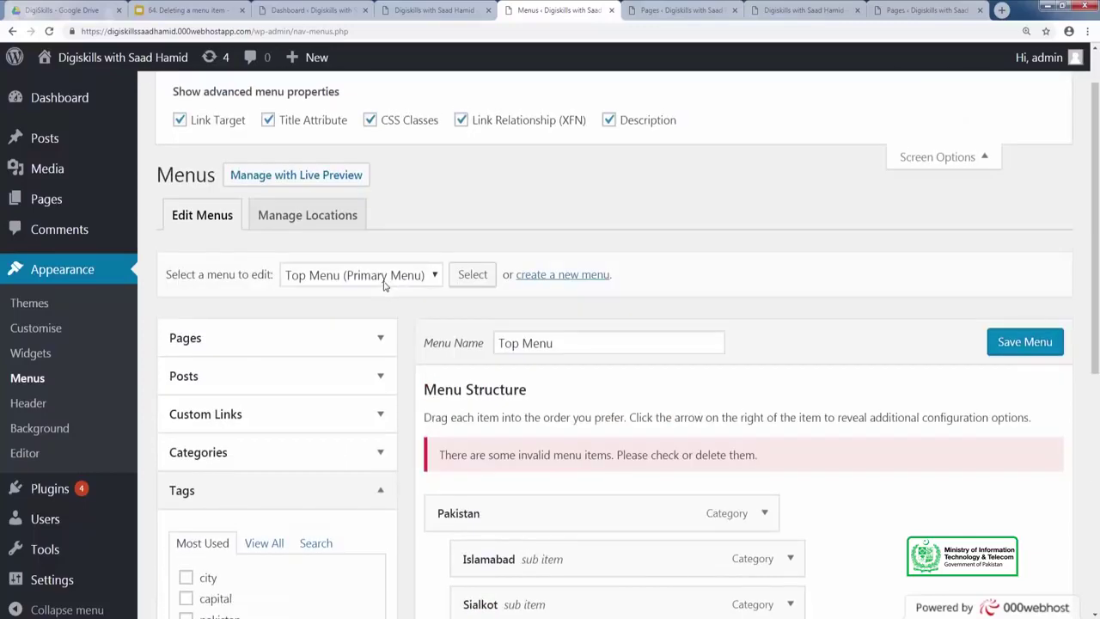